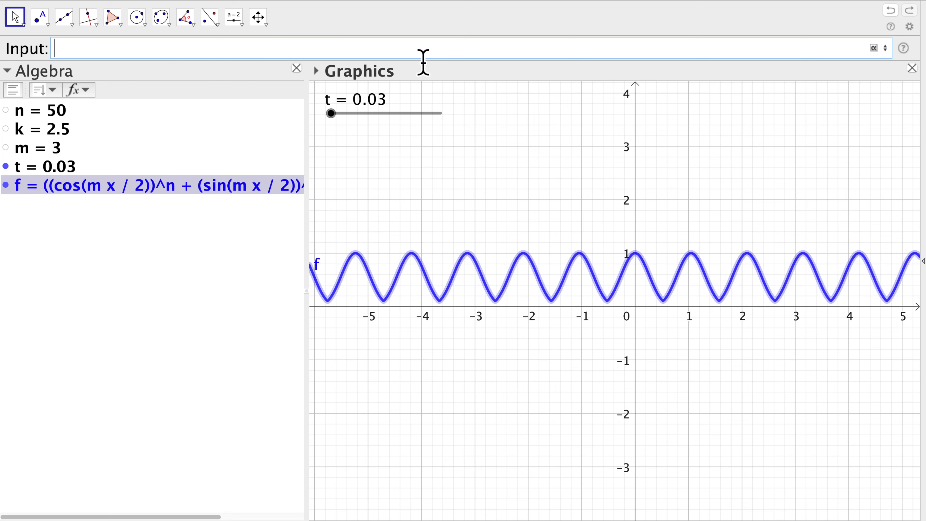
Hide the graph of function f and begin a Curve command with 1/f(θ) as its first expression
left_click(6, 185)
left_click(98, 55)
type("Curve")
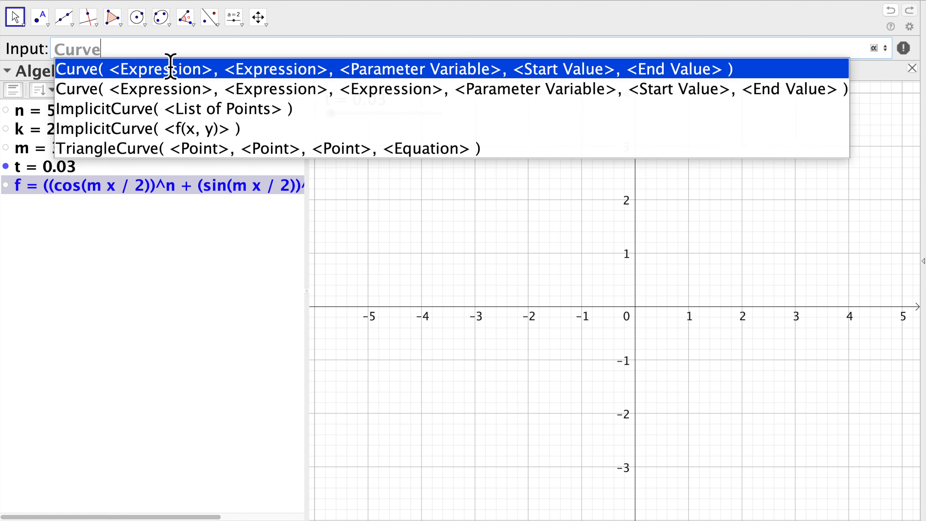
left_click(190, 64)
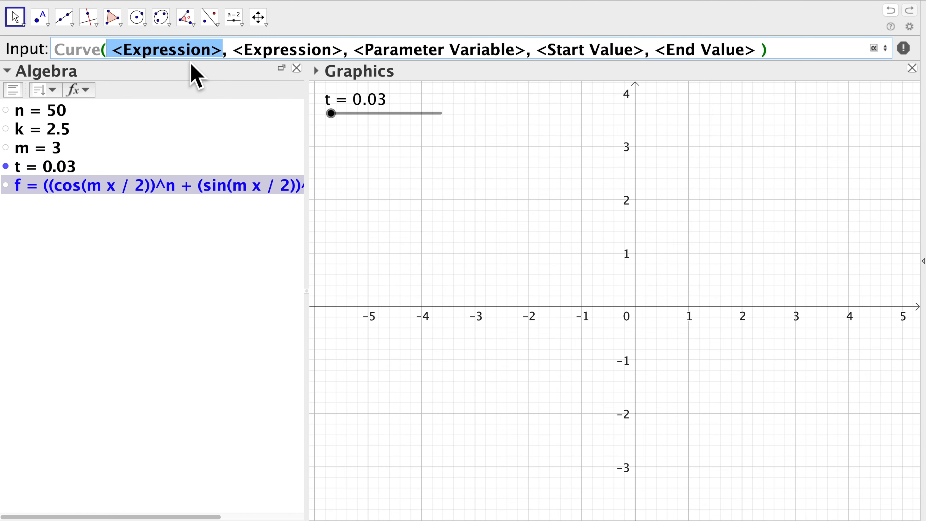
type("1/f()")
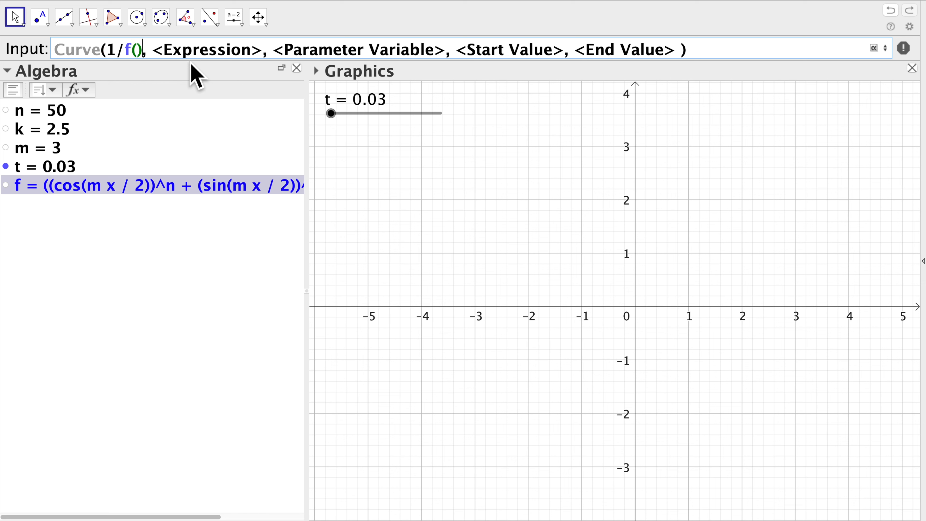
key("ctrl+t")
key("Right")
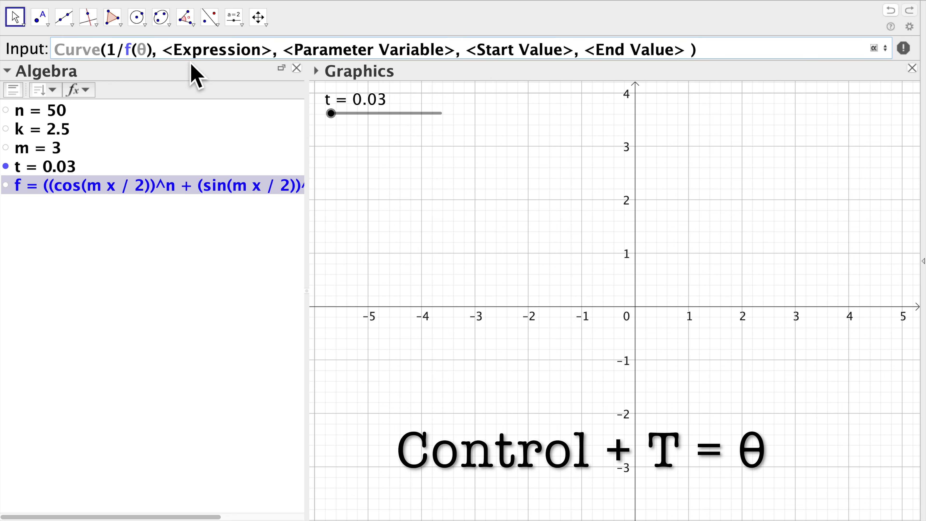
Turn the Curve command's first expression into the polar point (1/f(θ);θ)
key("Right")
key("Left")
key("Left")
key("Left")
key("Left")
key("Left")
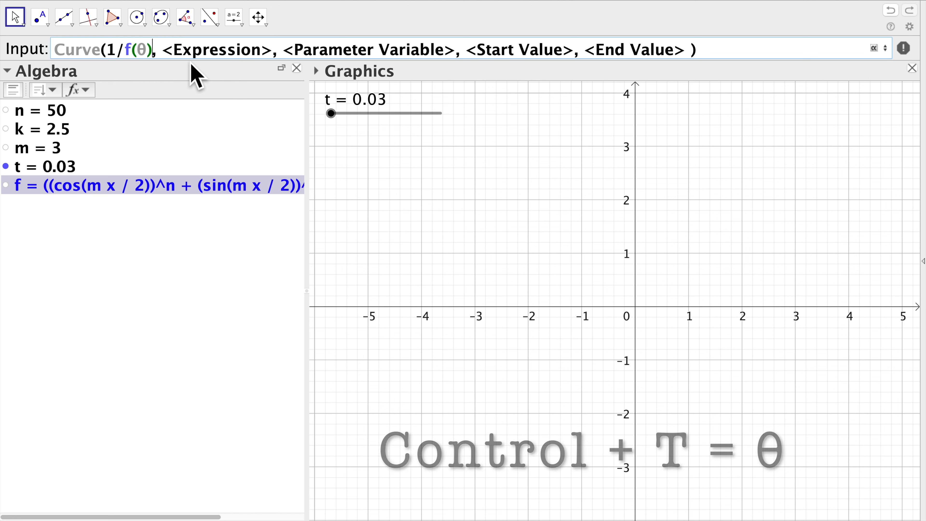
key("Left")
key("Left")
key("Left")
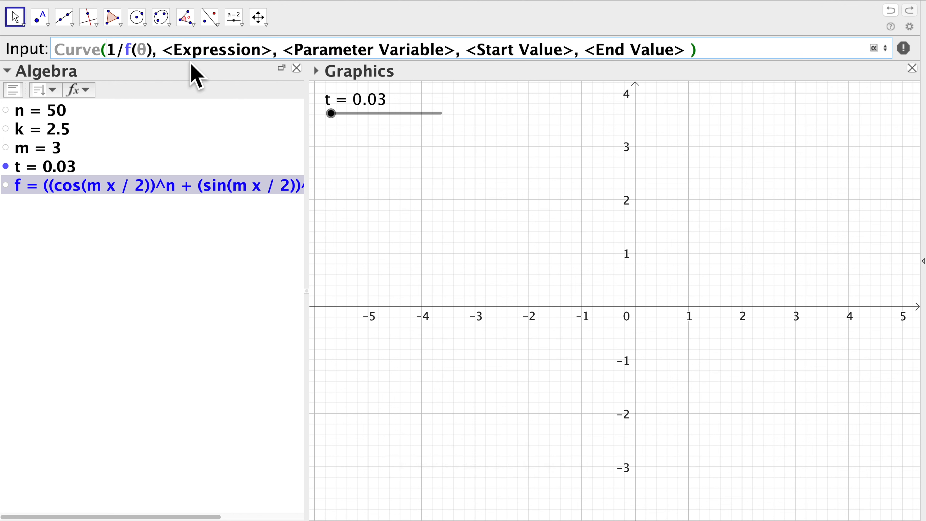
type("(θ)")
type(";θ")
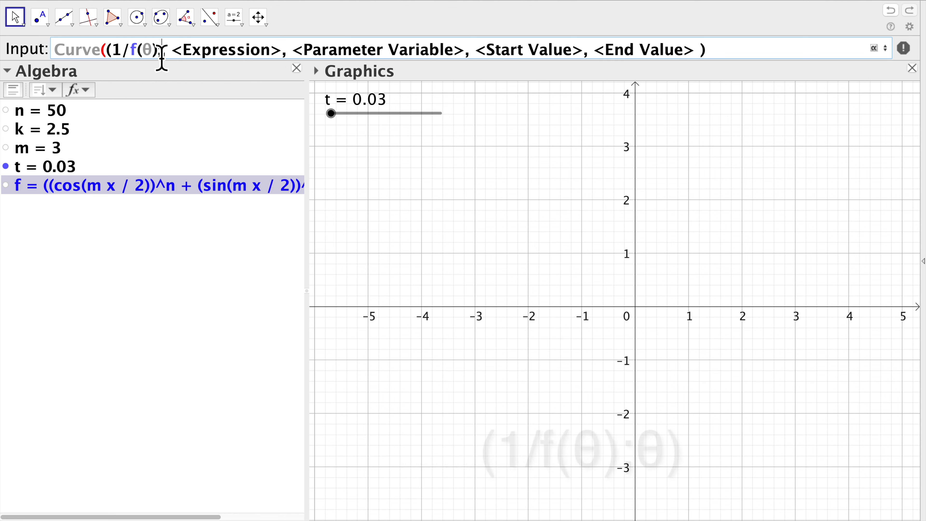
type("),")
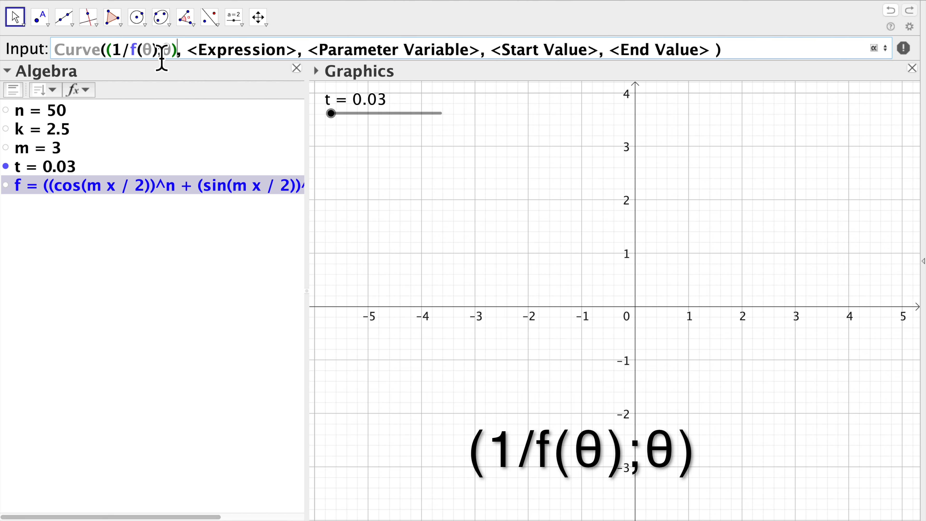
Remove the second expression, set the parameter to θ with range 0 to 2pi, and create the curve
key("Tab")
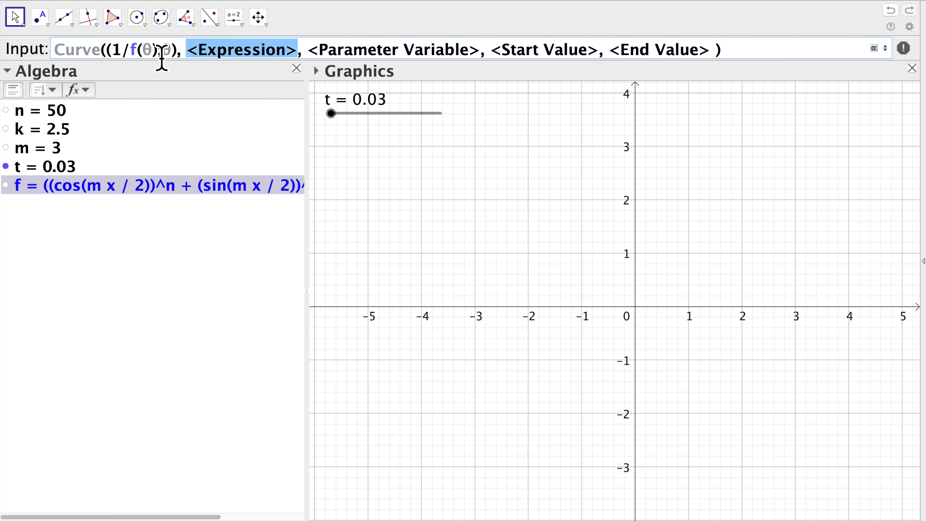
key("BackSpace")
key("Tab")
key("BackSpace")
key("BackSpace")
key("BackSpace")
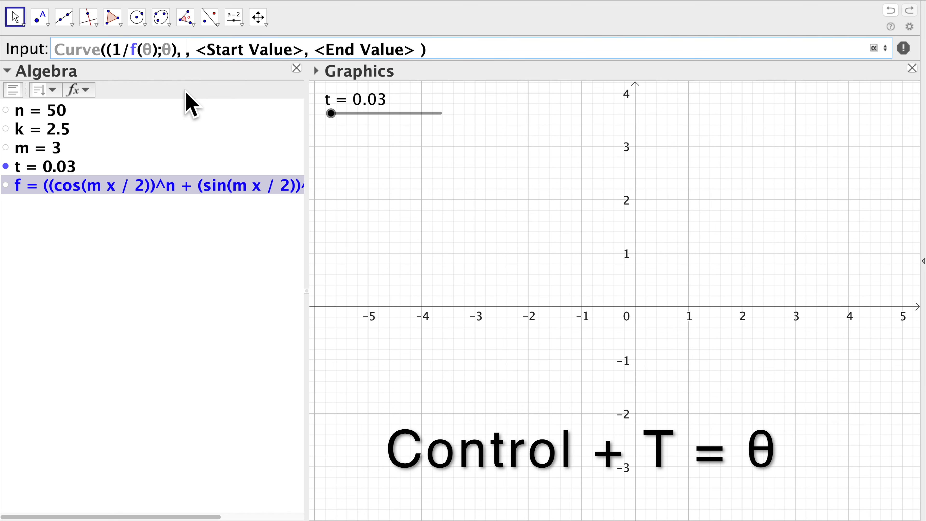
key("ctrl+t")
key("Tab")
type("0")
key("Tab")
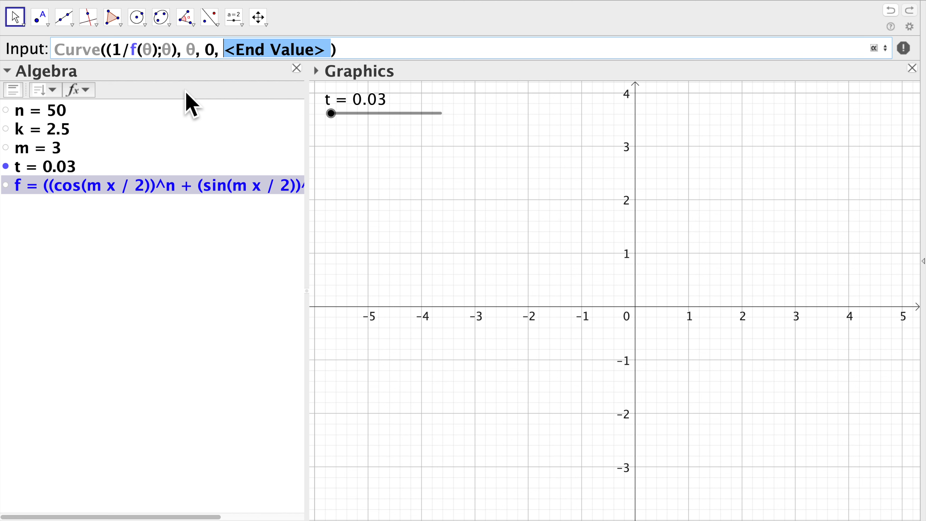
type("2pi")
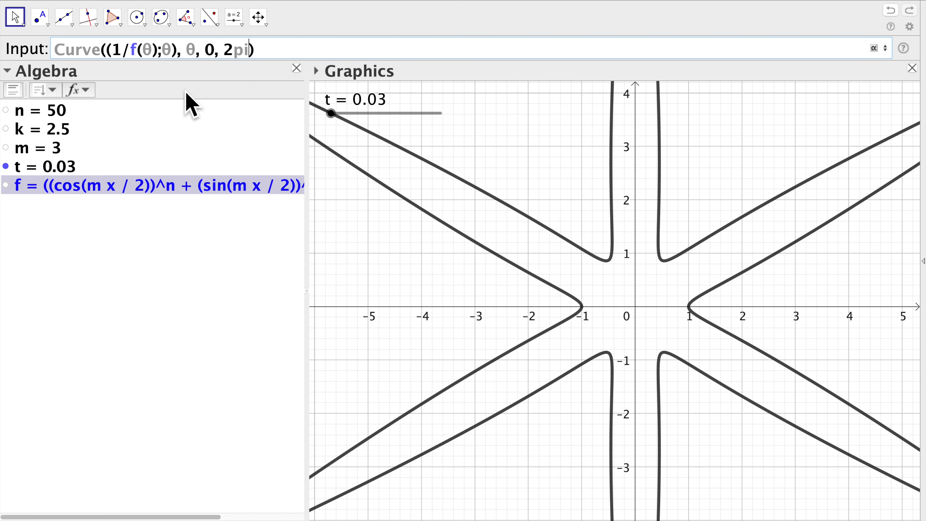
key("Return")
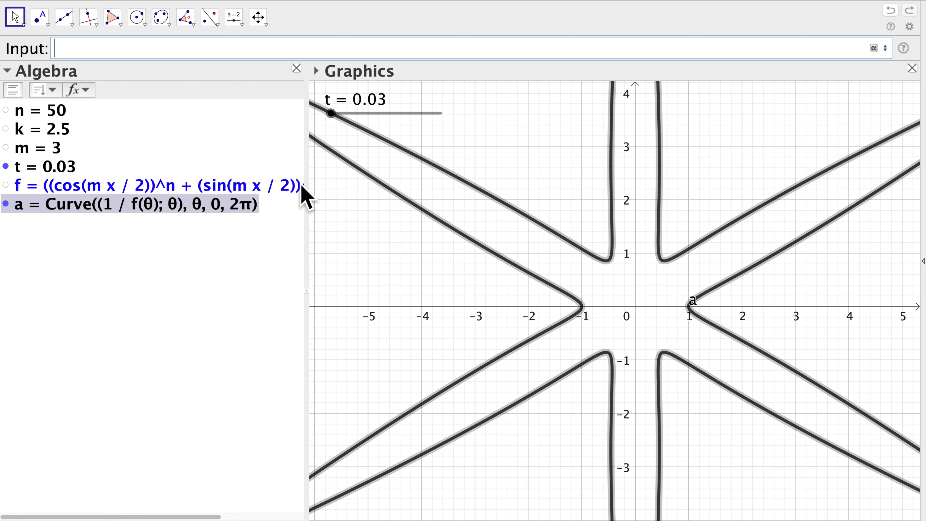
Redefine function f as ((cos(m x / 2))^n + (sin(m x / 2))^n)^(1 / (k n)) and set slider t to 0.41
left_click(207, 189)
double_click(207, 189)
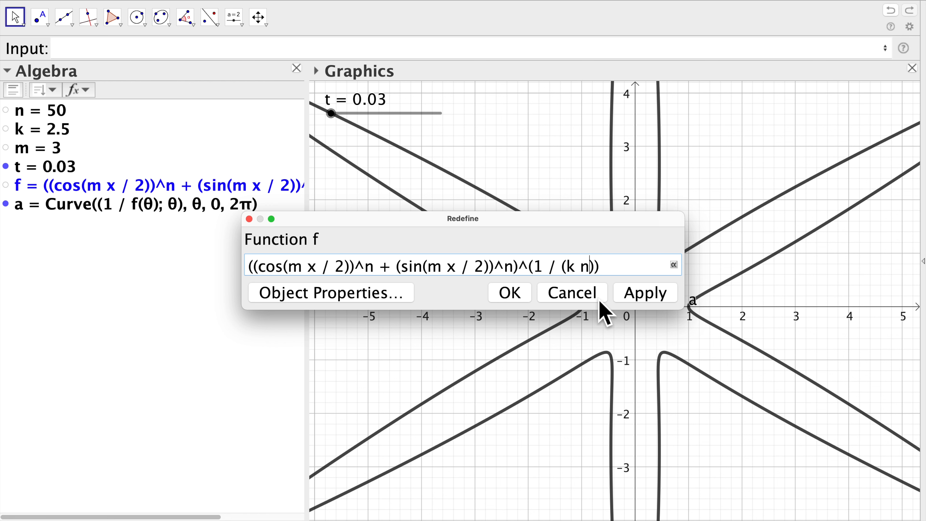
left_click(513, 297)
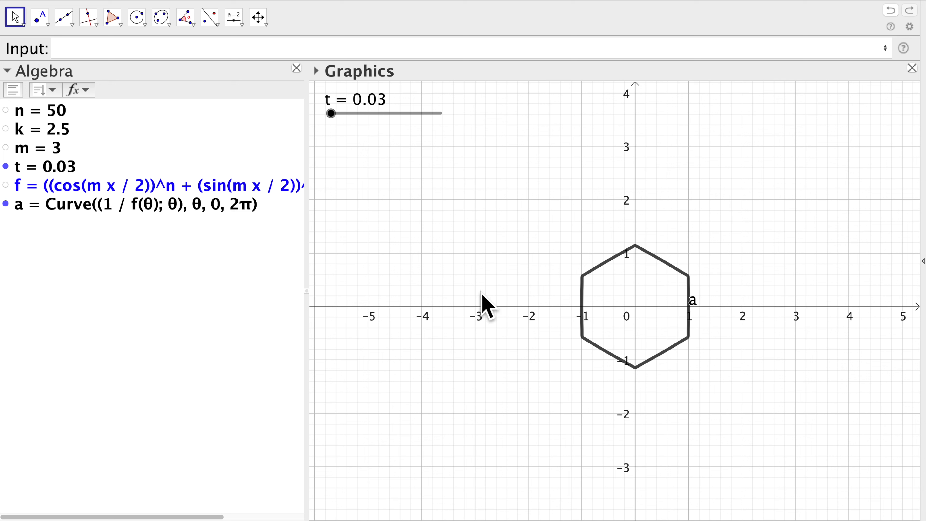
mouse_move(330, 116)
left_mouse_down()
mouse_move(451, 117)
mouse_move(337, 119)
left_mouse_up()
Redefine curve a so that θ runs from t to π+t
double_click(205, 203)
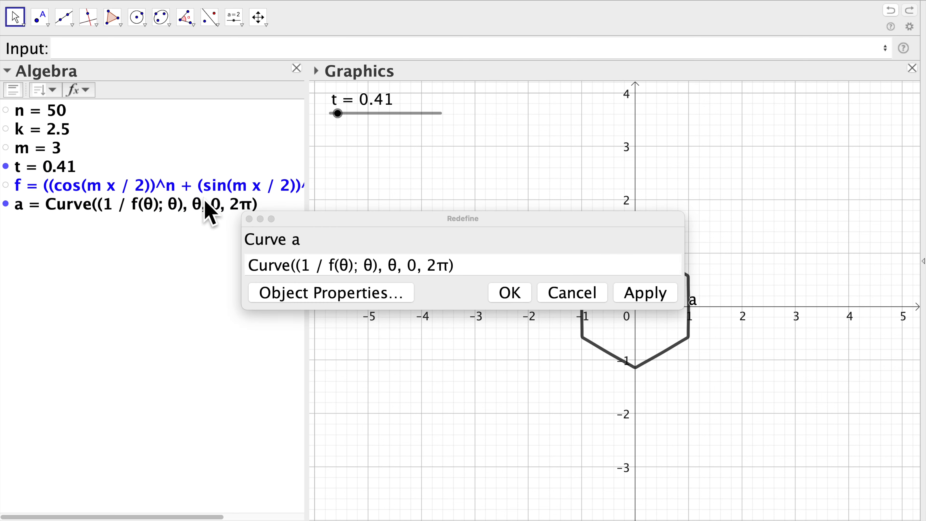
left_click(448, 265)
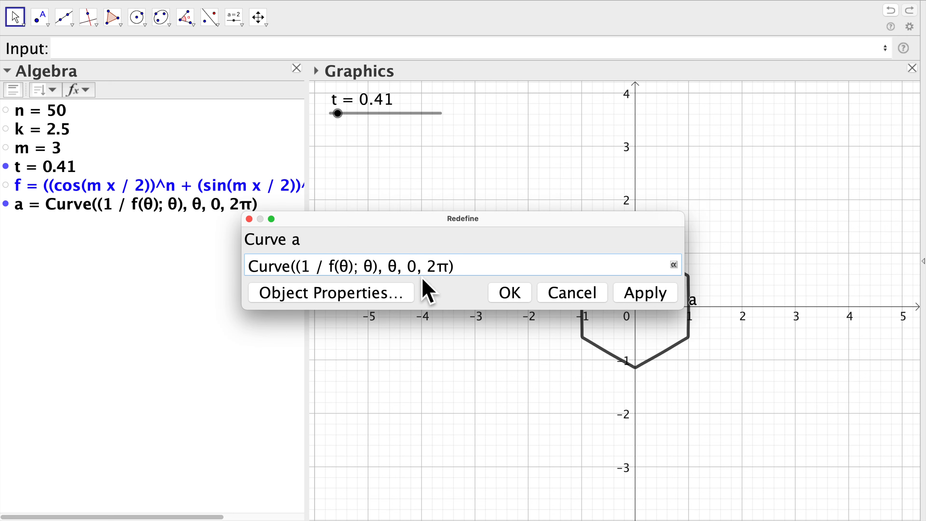
key("BackSpace")
key("Right")
type("+t")
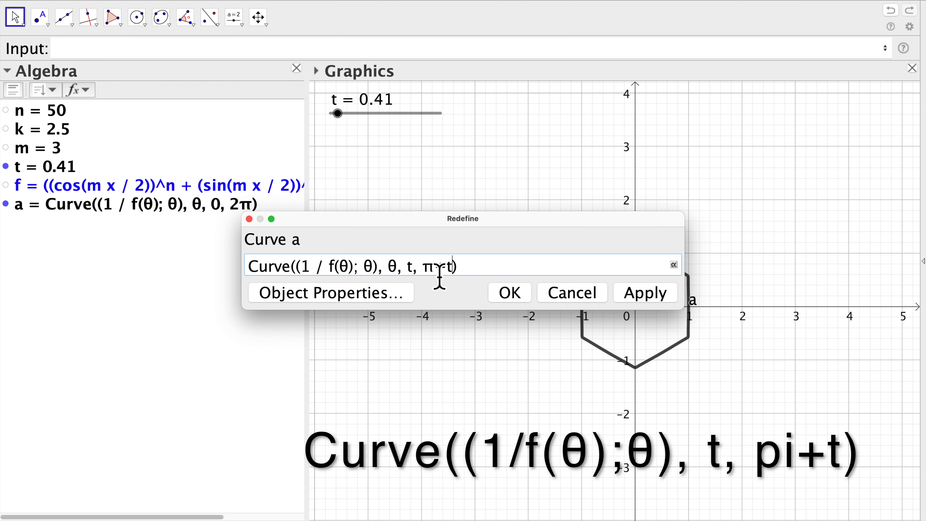
left_click_drag(457, 278, 404, 278)
left_click(515, 291)
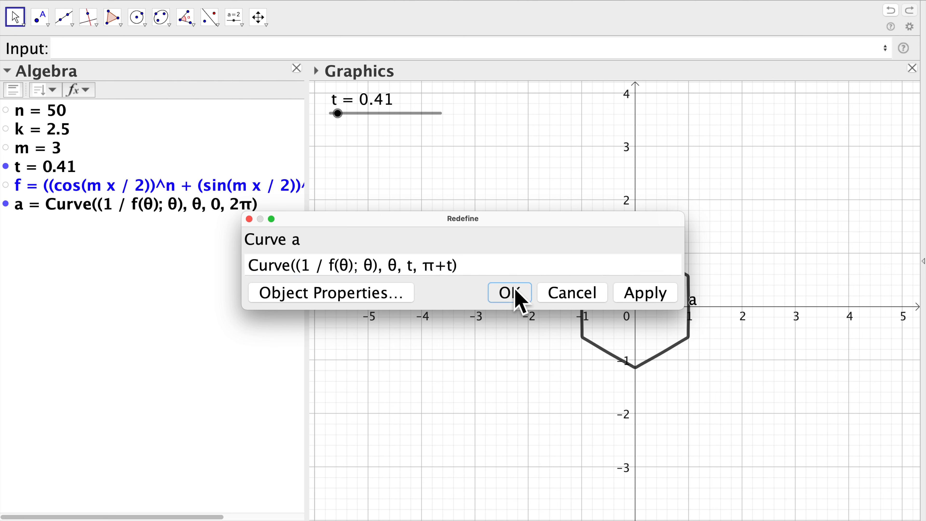
Move slider t to 4.31 and adjust its settings in the object properties
left_click_drag(340, 120, 407, 116)
right_click(406, 116)
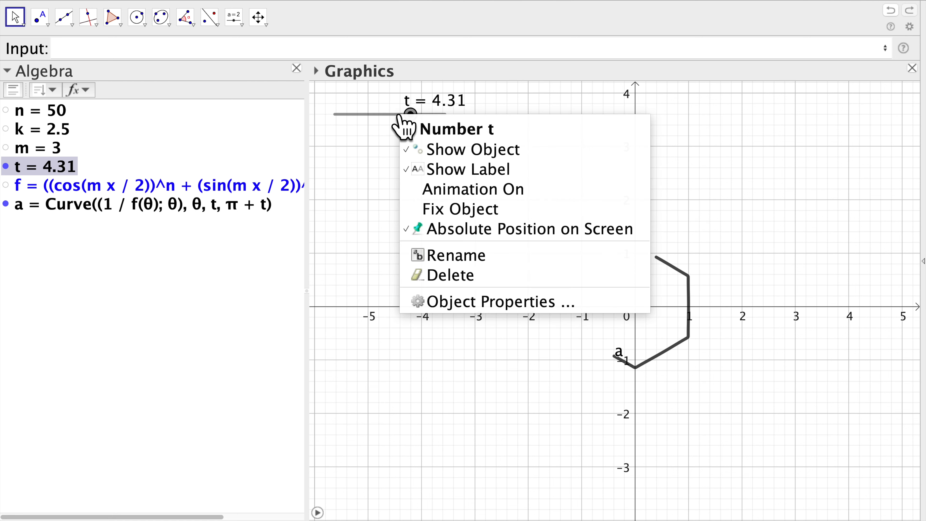
left_click(450, 306)
left_click(574, 335)
left_click(563, 359)
left_click(197, 135)
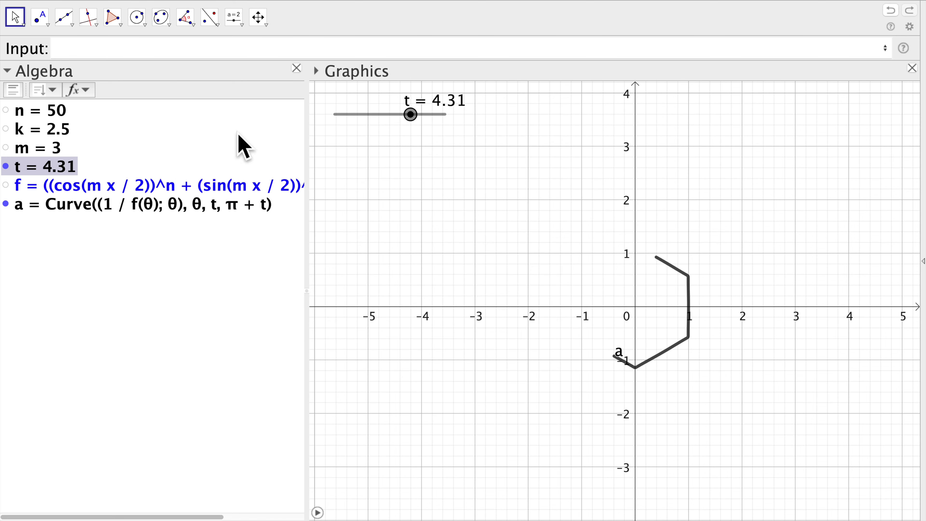
Run the animation of slider t, and reset t to 0
left_click_drag(410, 114, 335, 118)
right_click(334, 117)
left_click(377, 192)
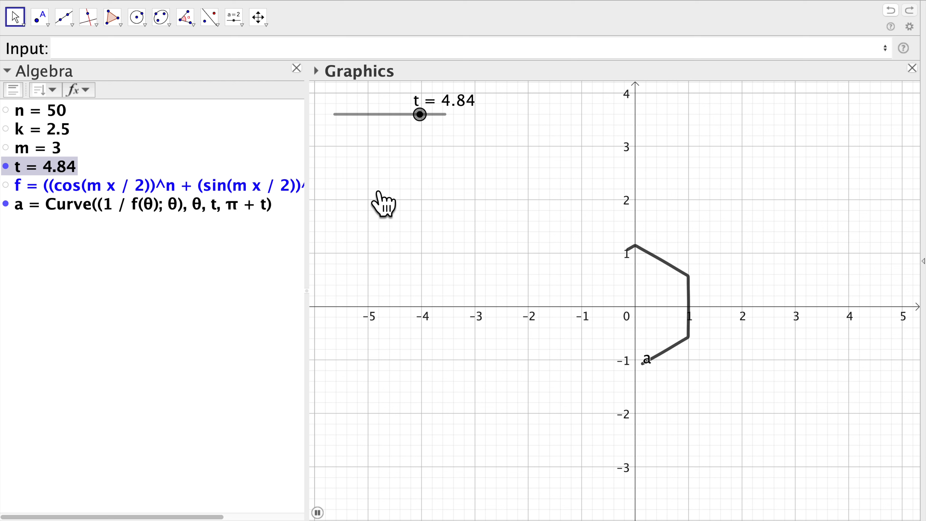
left_click_drag(436, 115, 322, 114)
Hide the label of curve a in the graph
right_click(60, 207)
left_click(101, 266)
left_click(391, 225)
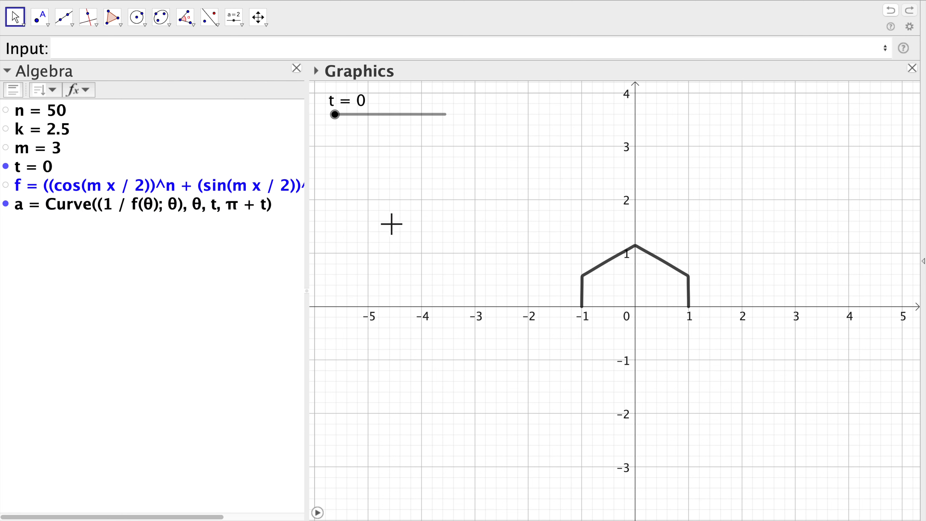
Copy the full definition of curve a without changing it, and delete the curve
left_click(43, 205)
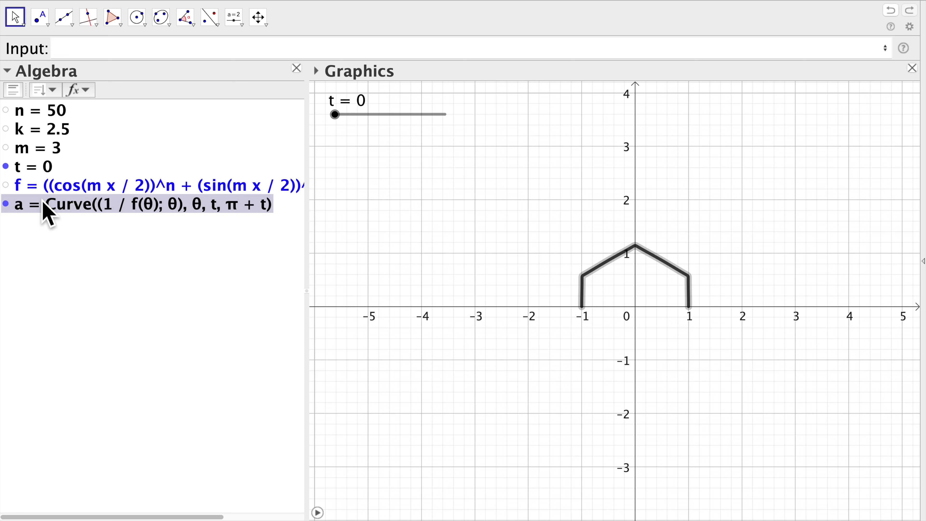
double_click(43, 205)
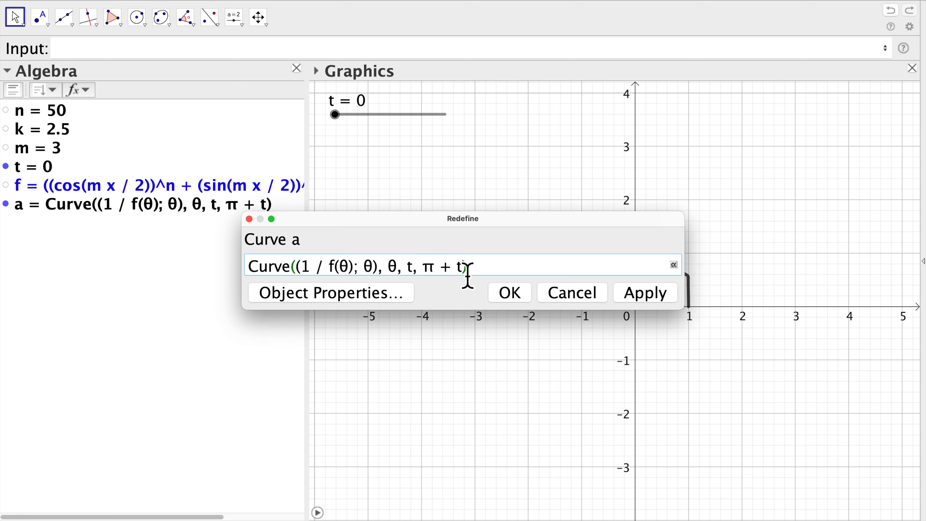
left_click_drag(469, 271, 241, 266)
key("super+c")
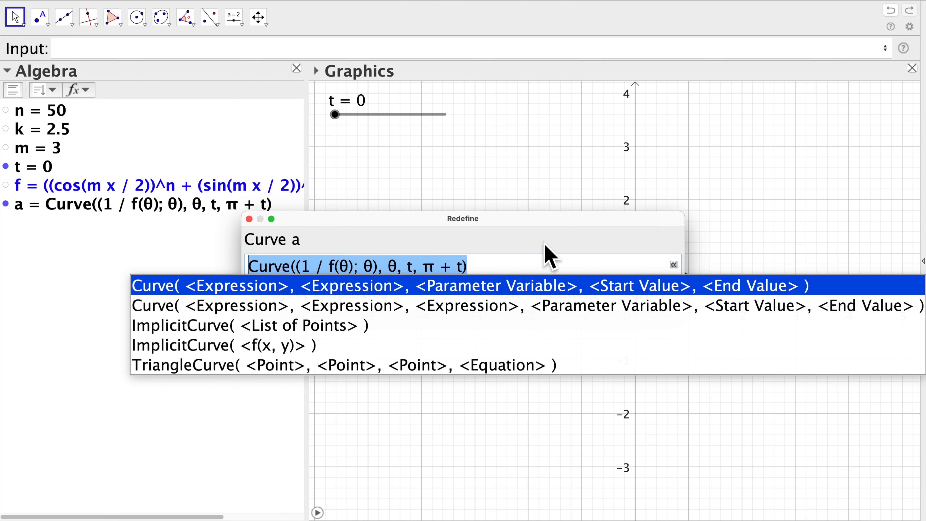
key("Escape")
left_click(577, 296)
left_click(140, 207)
key("Delete")
Begin a Sequence command with expression, variable, start and end values, using the copied curve definition as its expression
left_click(136, 52)
type("Se")
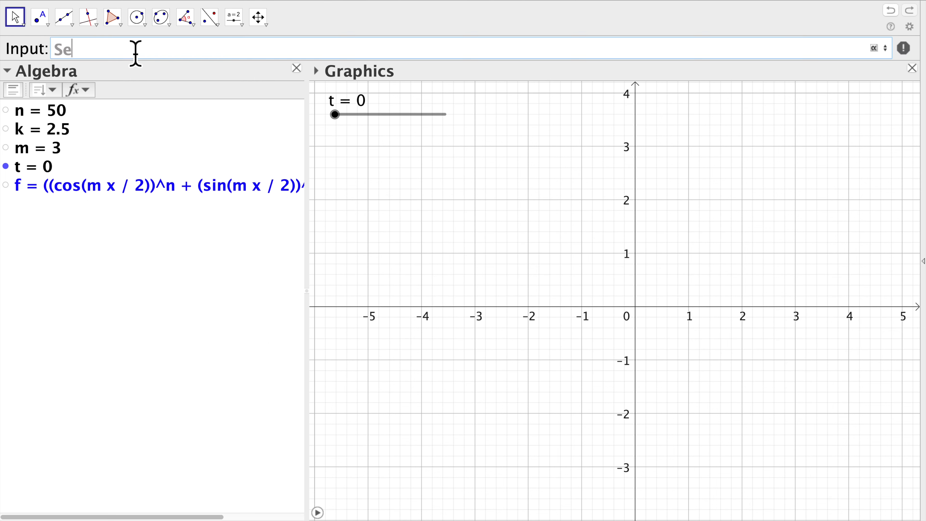
type("qu")
key("Down")
key("Down")
key("Down")
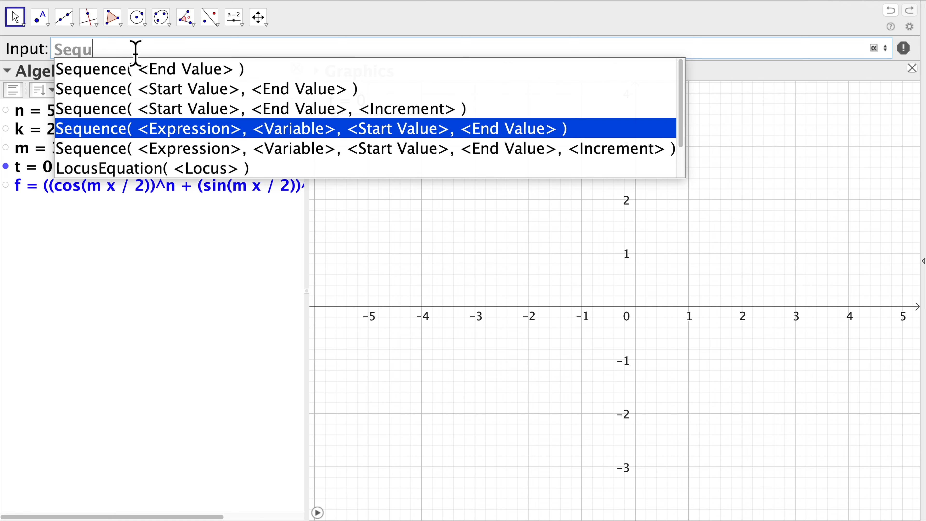
key("Return")
key("ctrl+v")
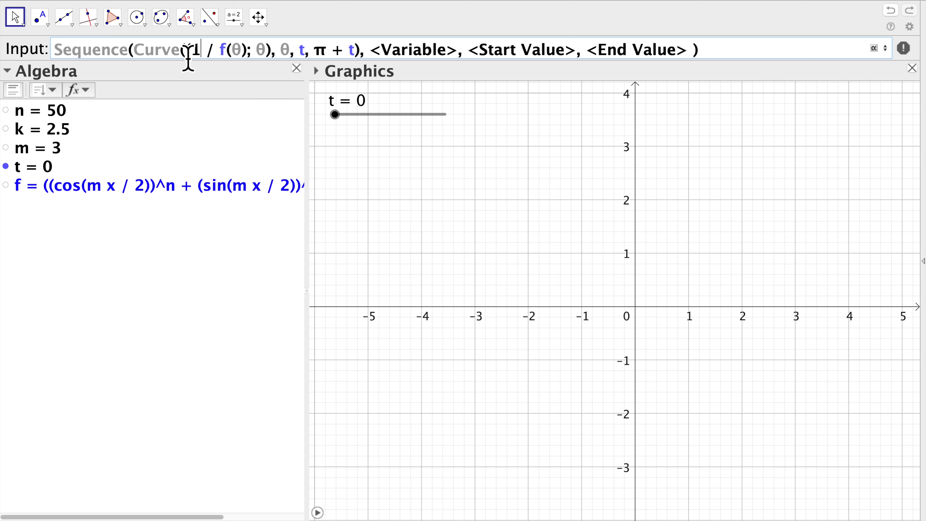
Replace the numerator 1 in the curve expression with j and set the sequence variable to j
left_click_drag(203, 58, 251, 62)
left_click(251, 63)
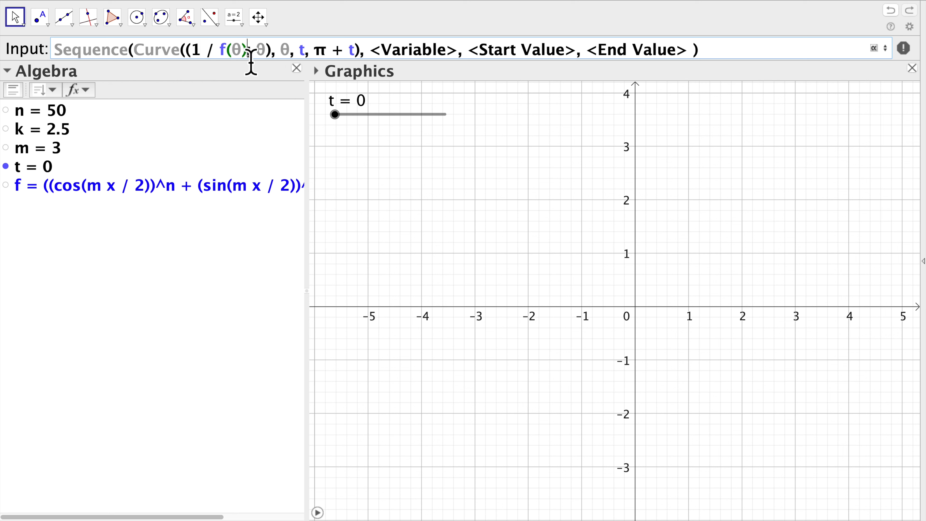
key("BackSpace")
type("j")
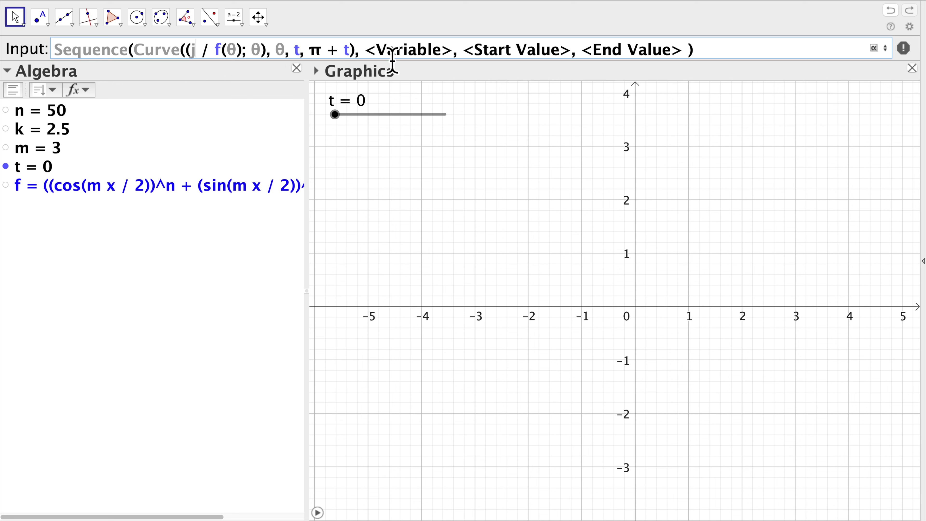
left_click_drag(366, 60, 453, 62)
type("j")
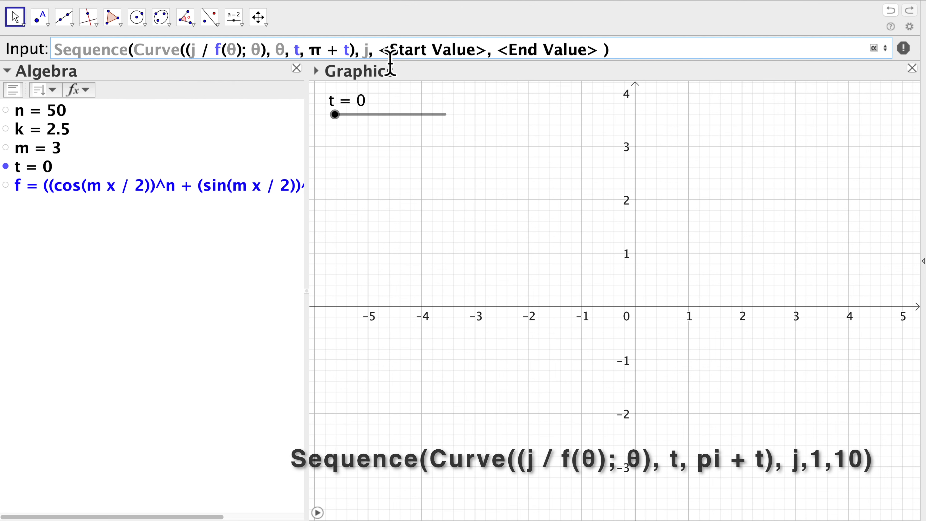
Set the sequence's start value to 1 and end value to 10, and create the list of curves
left_click_drag(391, 62, 460, 64)
type("1")
left_click(491, 62)
type("10")
key("Return")
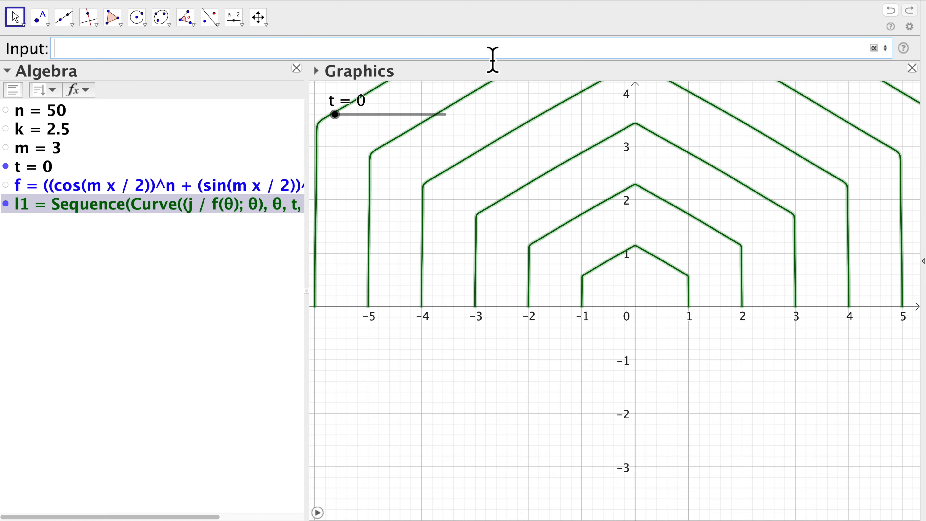
scroll(641, 310, "down", 8)
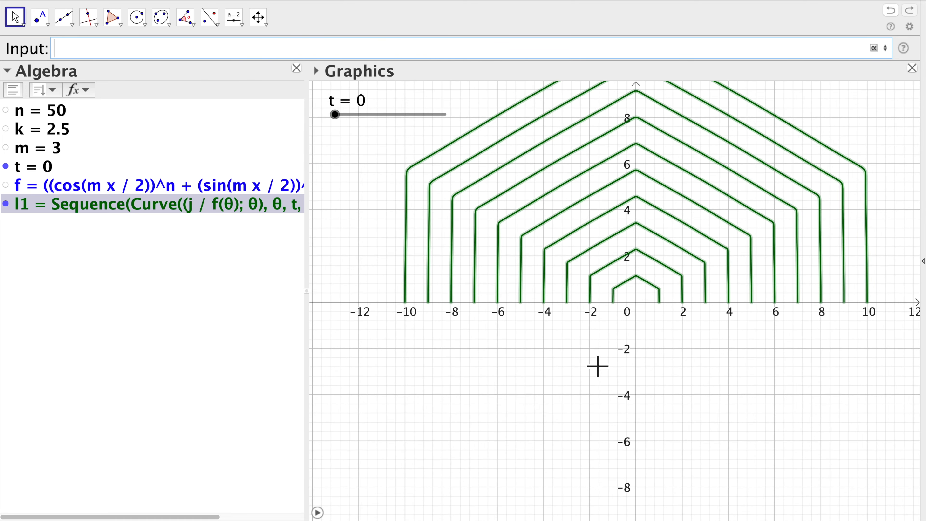
left_click_drag(597, 368, 577, 394)
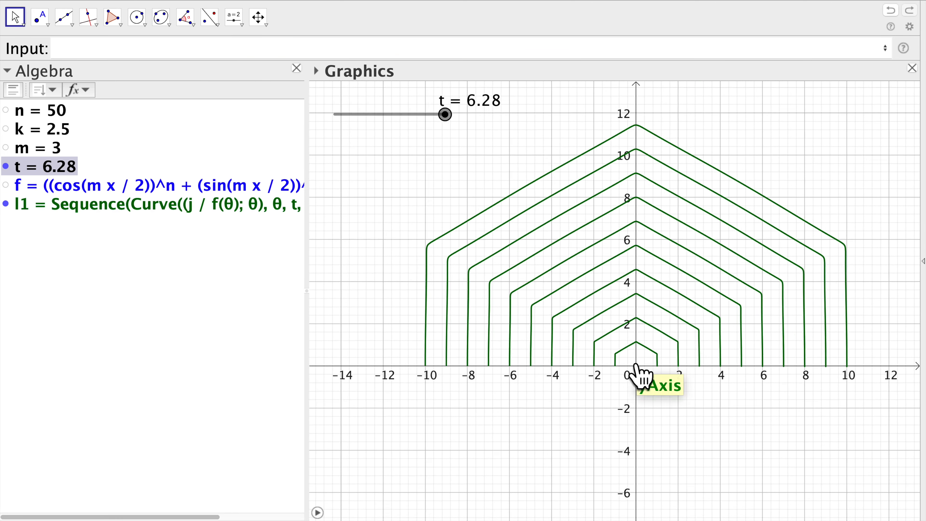
Fit the complete family of curves in the graphics view and set slider t to 0
scroll(638, 378, "down", 3)
left_click_drag(586, 407, 589, 366)
left_click_drag(444, 114, 312, 118)
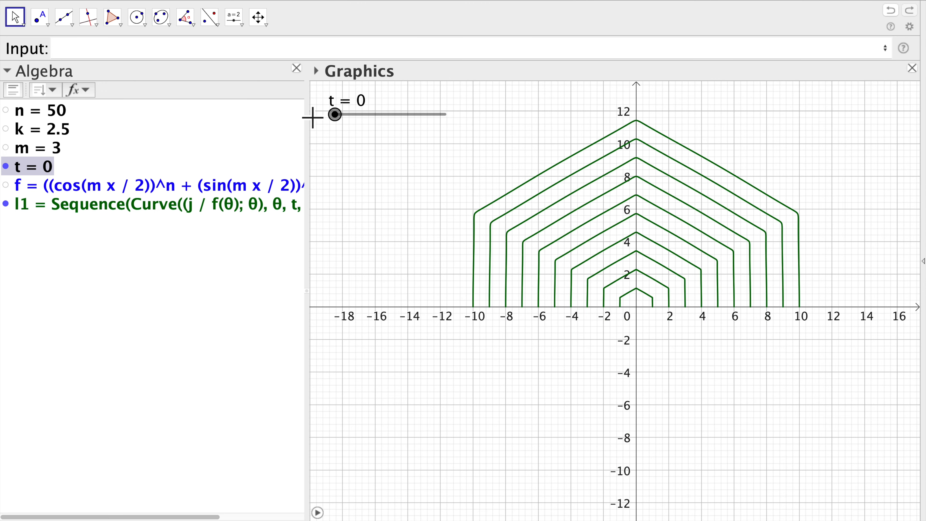
Redefine list l1 so each curve's parameter θ runs from j*t to π + j*t
double_click(195, 206)
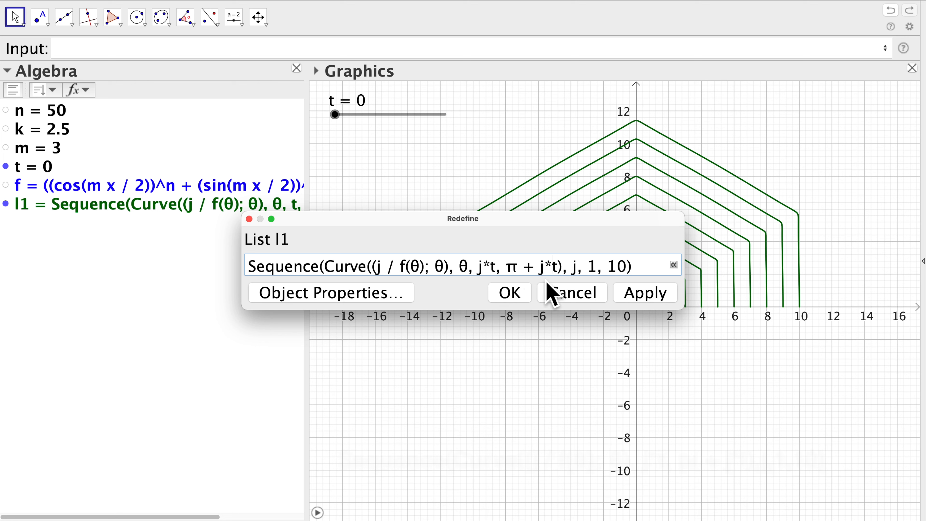
left_click_drag(557, 268, 481, 270)
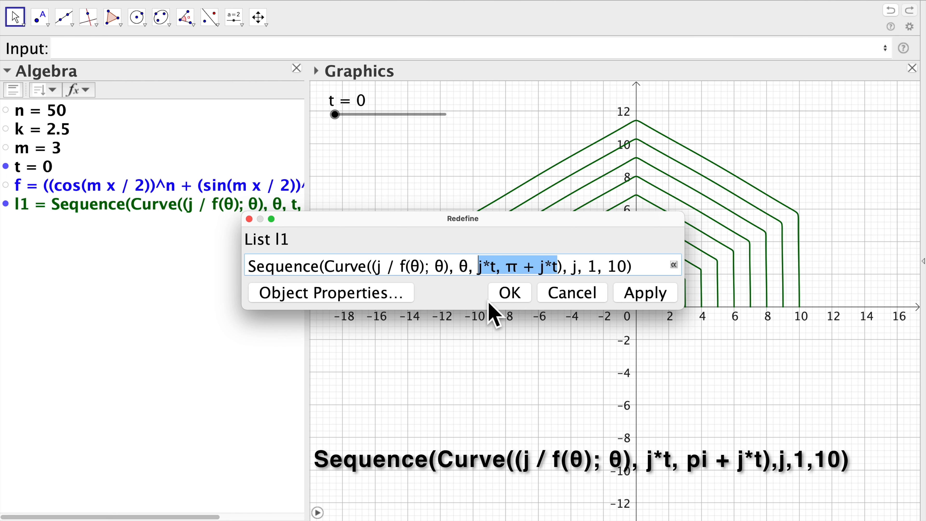
left_click(509, 293)
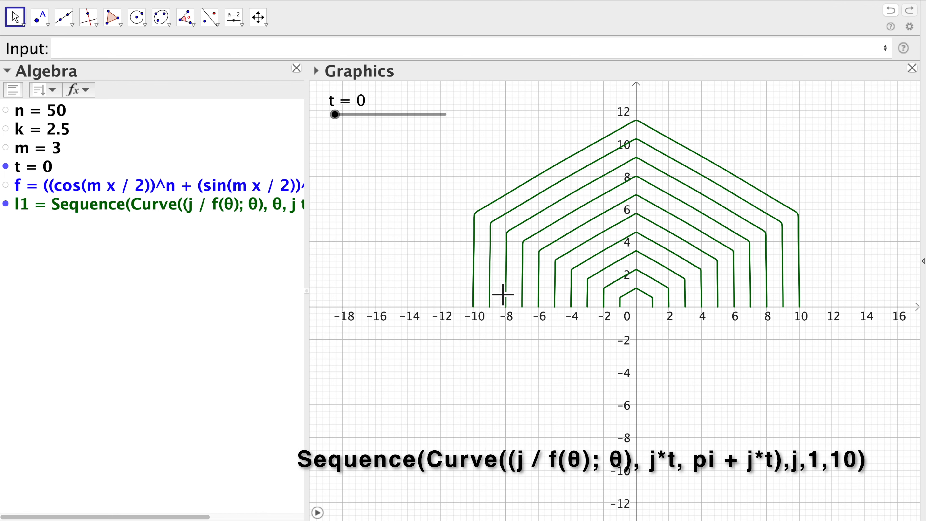
Animate slider t to run the rotating curves, and pause the animation
right_click(336, 116)
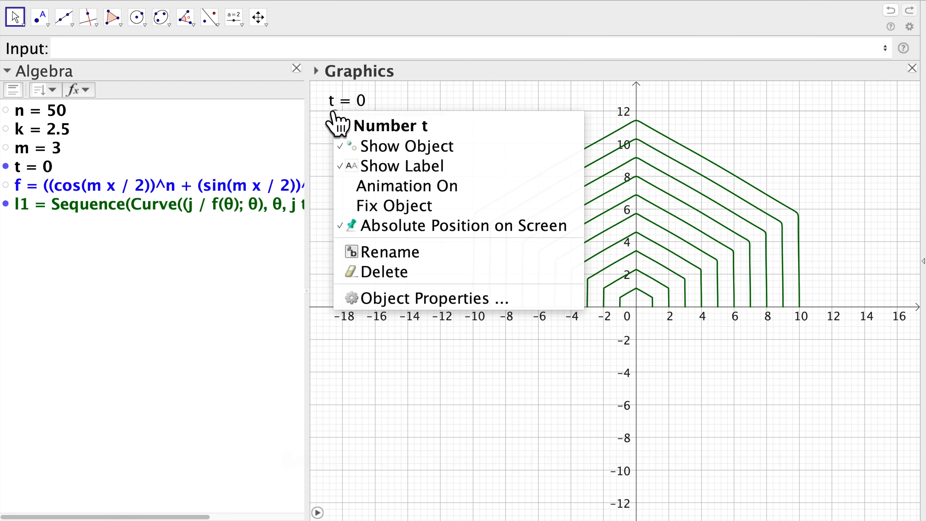
left_click(359, 186)
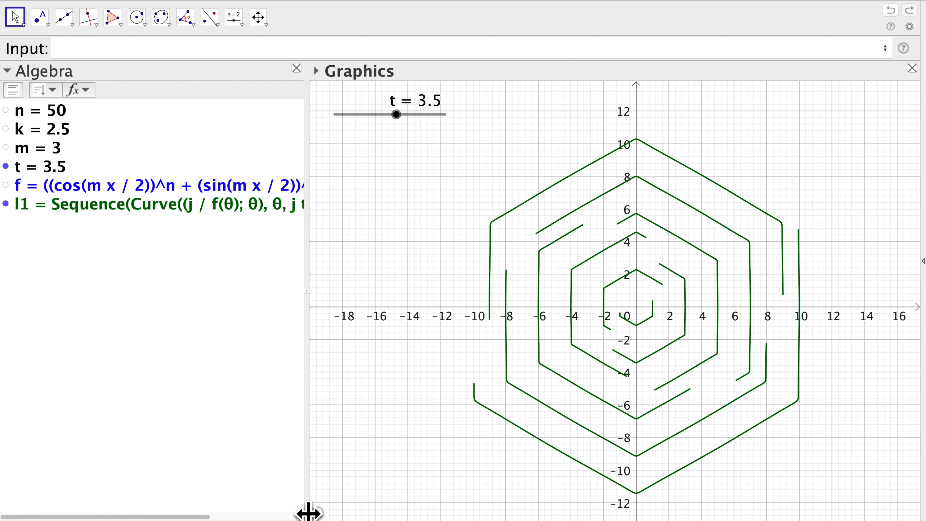
left_click(318, 512)
Check slider t's interval, increment, speed and repeat settings in its object properties, and close them
right_click(333, 114)
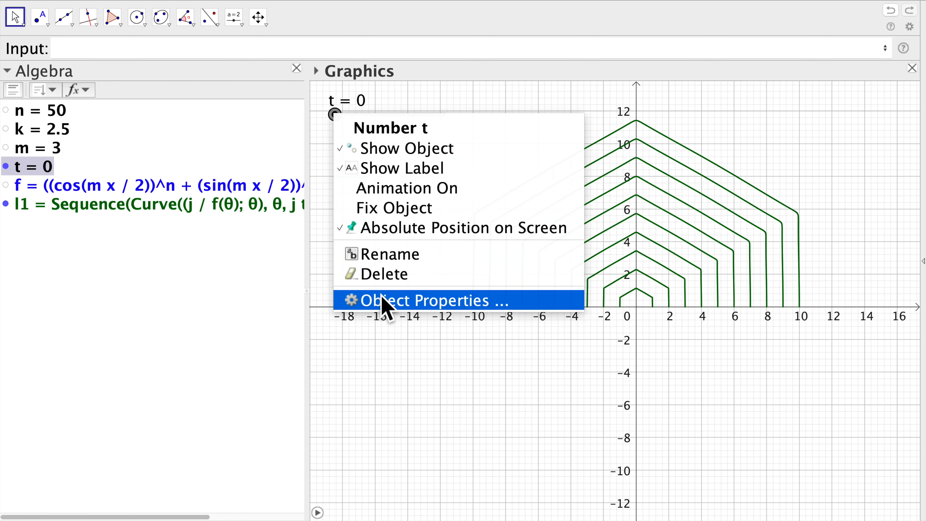
left_click(387, 297)
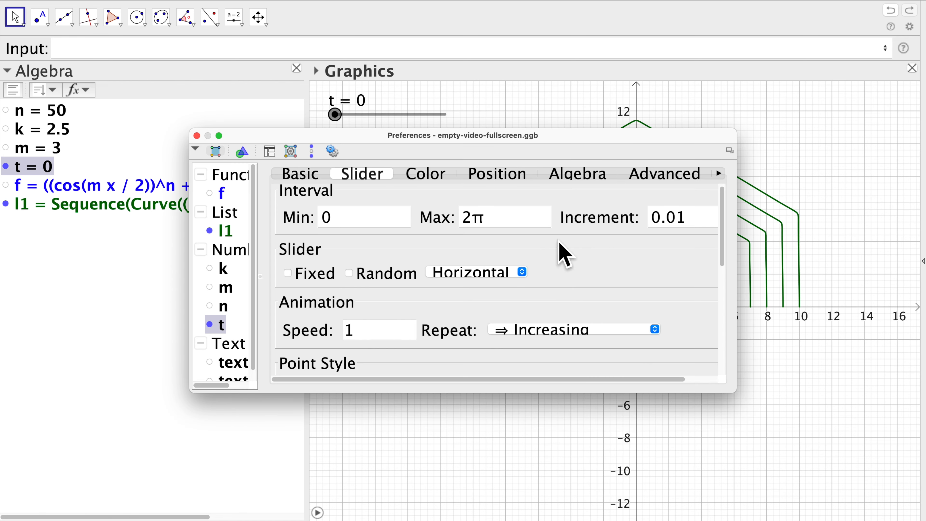
left_click(197, 135)
Resume the animation and hide the axes and grid in the graphics view
left_click(317, 512)
right_click(358, 256)
left_click(358, 237)
right_click(360, 206)
left_click(382, 247)
right_click(382, 247)
left_click(399, 302)
Colour the curves of list l1 blue, increase their line thickness, and deselect the list
left_click(164, 209)
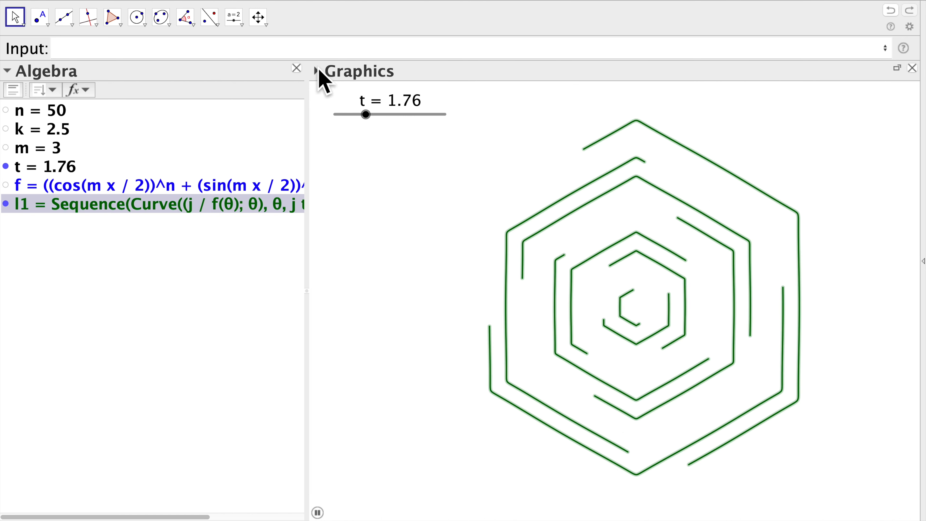
left_click(317, 72)
left_click(327, 90)
left_click(404, 113)
left_click(381, 89)
left_click_drag(369, 198, 392, 204)
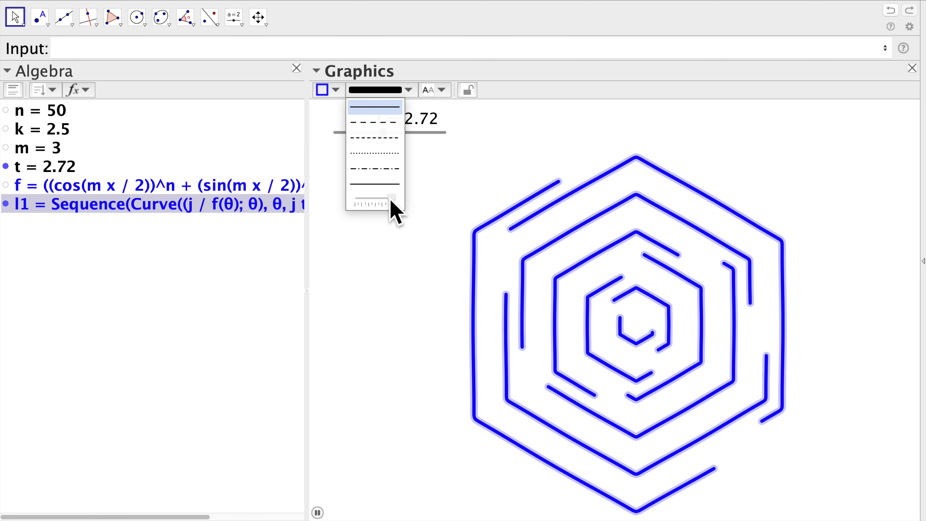
left_click(366, 230)
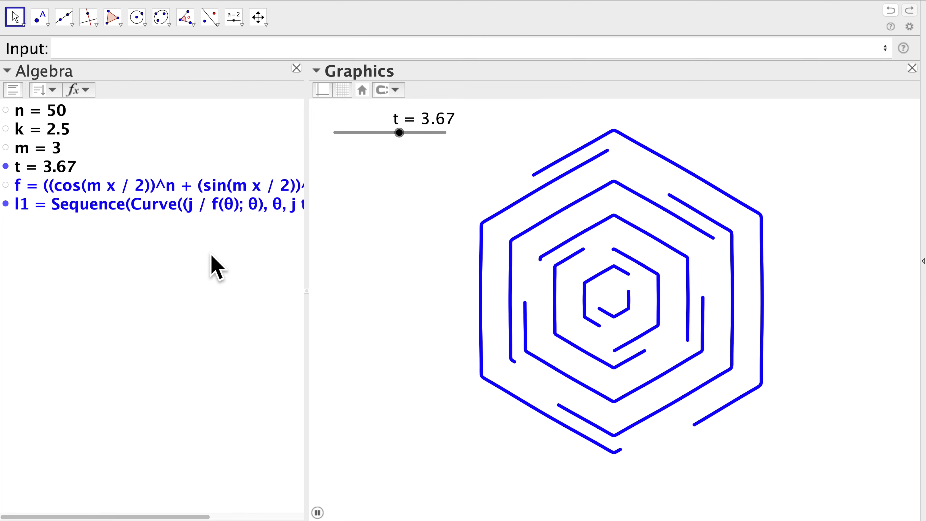